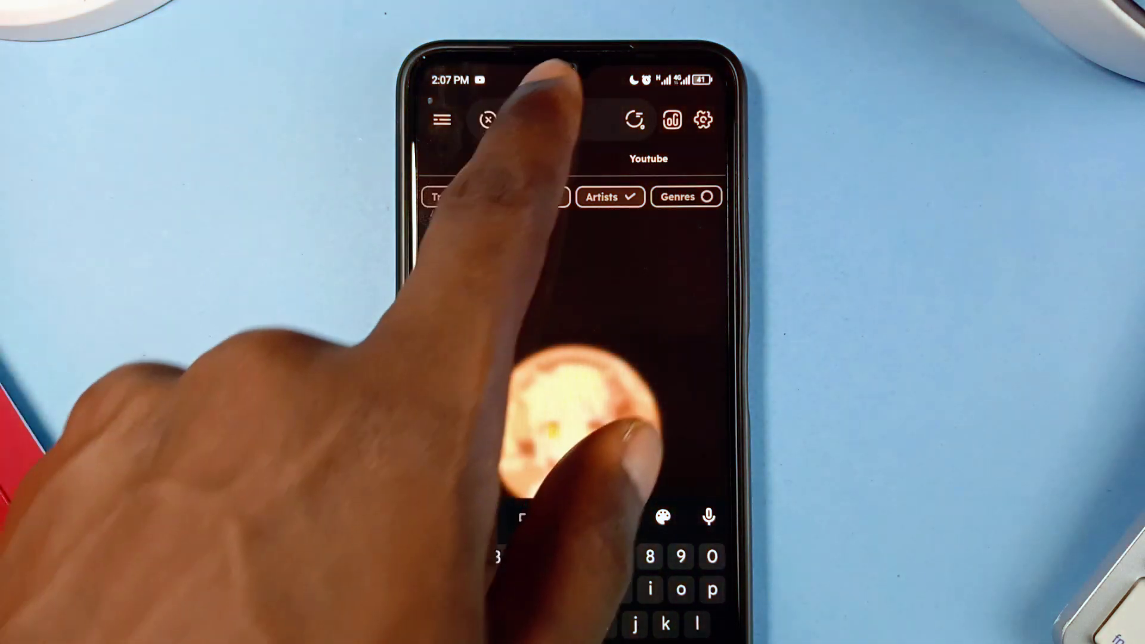
Step: Close Namida's search bar and open its listening statistics from the top-right icon
{"action": "left_click", "coordinate": [639, 99]}
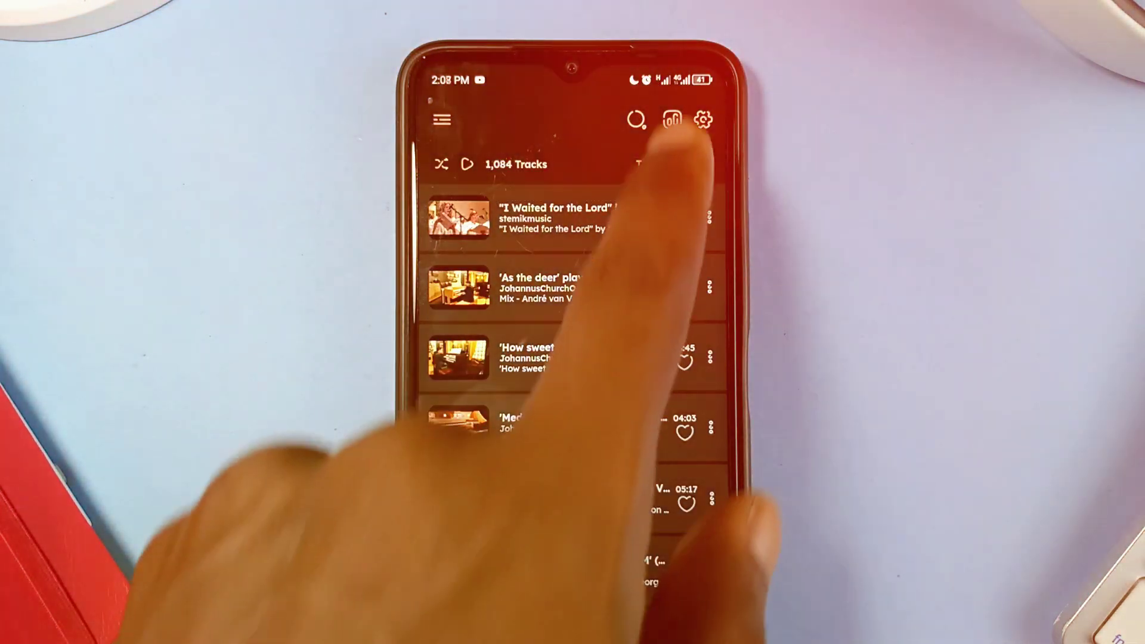
{"action": "left_click", "coordinate": [672, 119]}
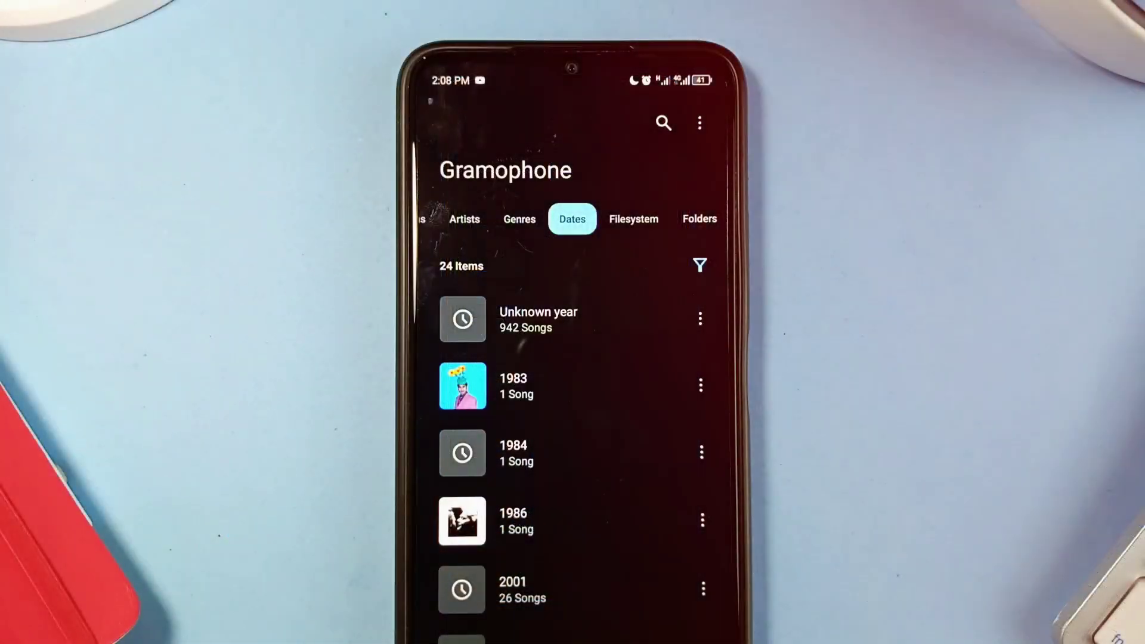
{"action": "scroll", "coordinate": [573, 403], "scroll_direction": "down", "scroll_amount": 3}
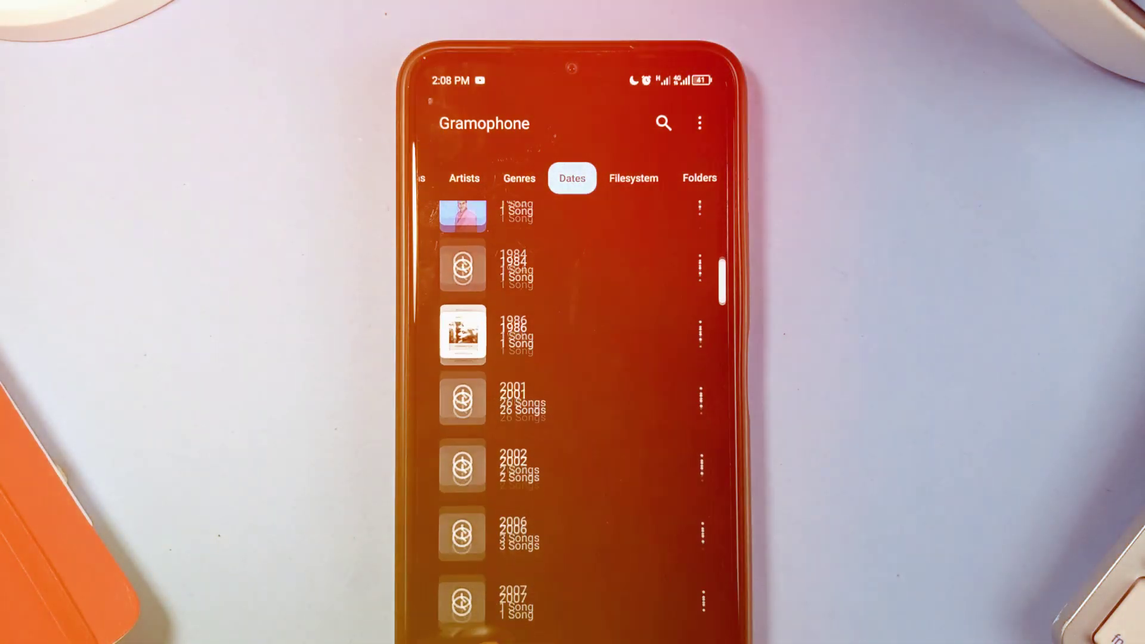
Step: Browse Gramophone's 1986 year entry and Recently added playlist, then swipe over to Songs
{"action": "left_click", "coordinate": [537, 333]}
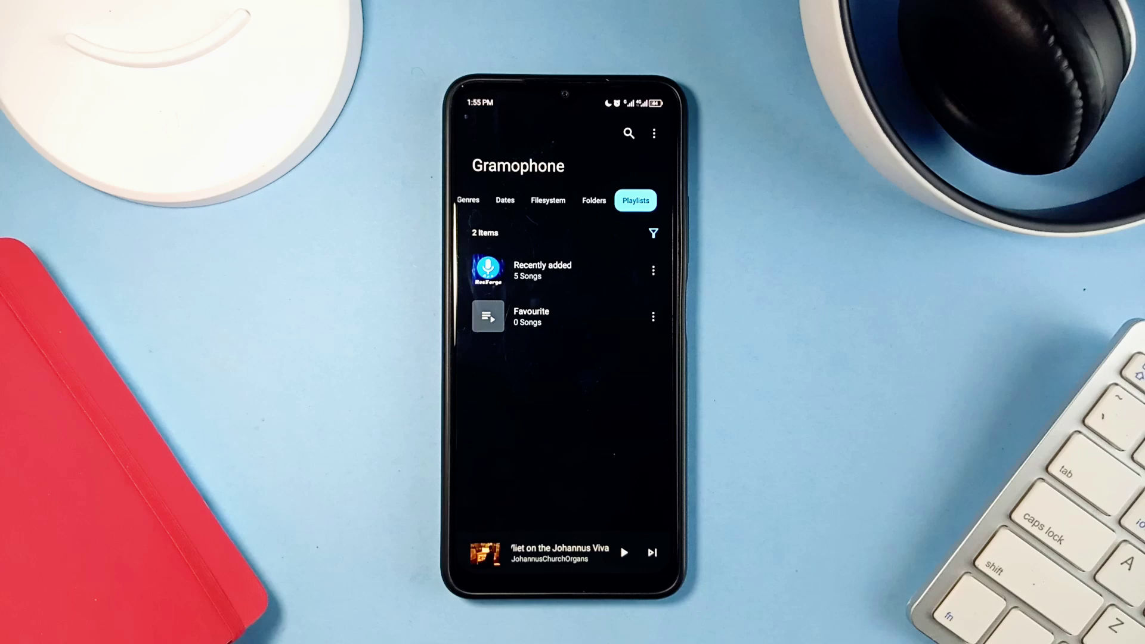
{"action": "left_click", "coordinate": [537, 270]}
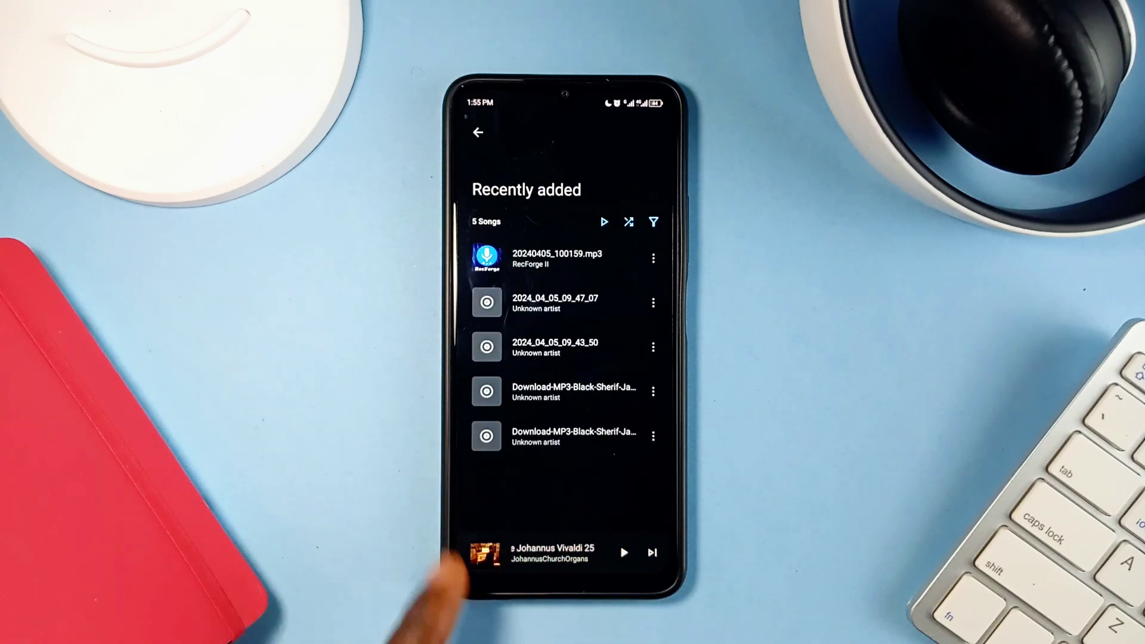
{"action": "left_click_drag", "start_coordinate": [452, 470], "coordinate": [627, 484]}
{"action": "left_click_drag", "start_coordinate": [488, 483], "coordinate": [627, 483]}
{"action": "left_click_drag", "start_coordinate": [488, 483], "coordinate": [626, 483]}
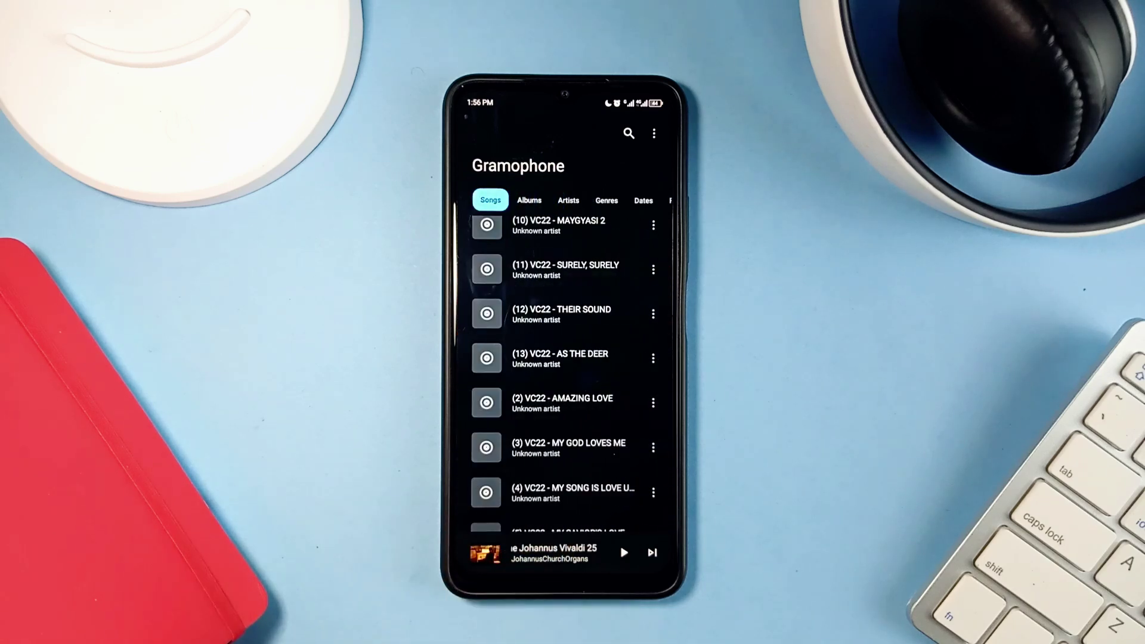
Step: Expand the mini player to full now-playing, dismissing the sleep-timer dialog and queue sheet
{"action": "left_click", "coordinate": [484, 555]}
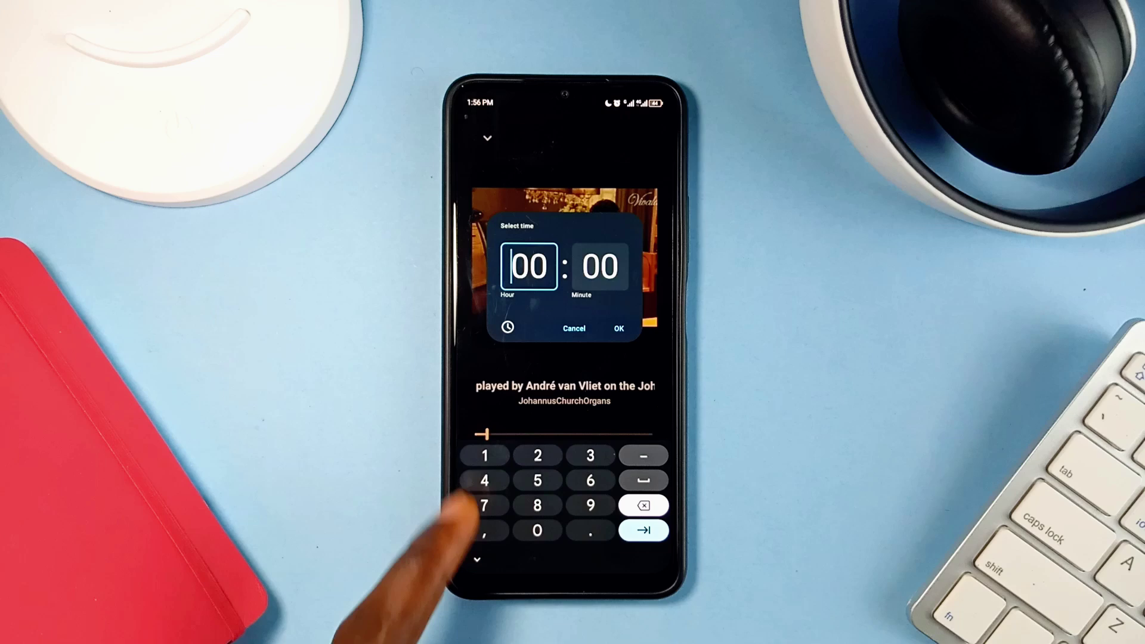
{"action": "left_click", "coordinate": [477, 560]}
{"action": "left_click", "coordinate": [524, 551]}
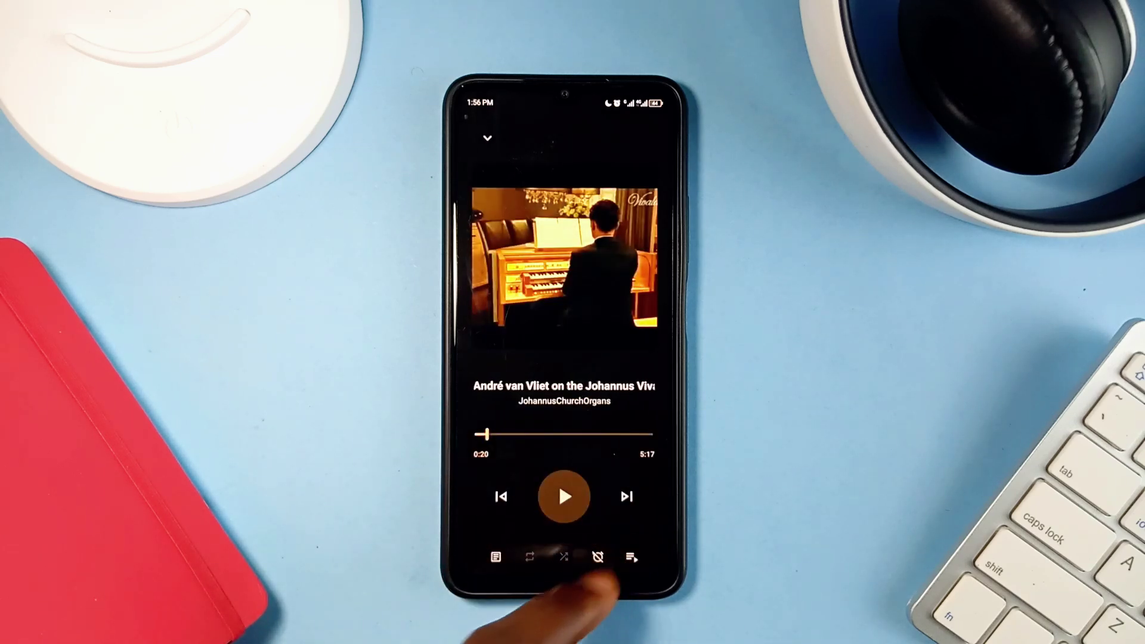
{"action": "left_click", "coordinate": [632, 557]}
{"action": "left_click", "coordinate": [473, 486]}
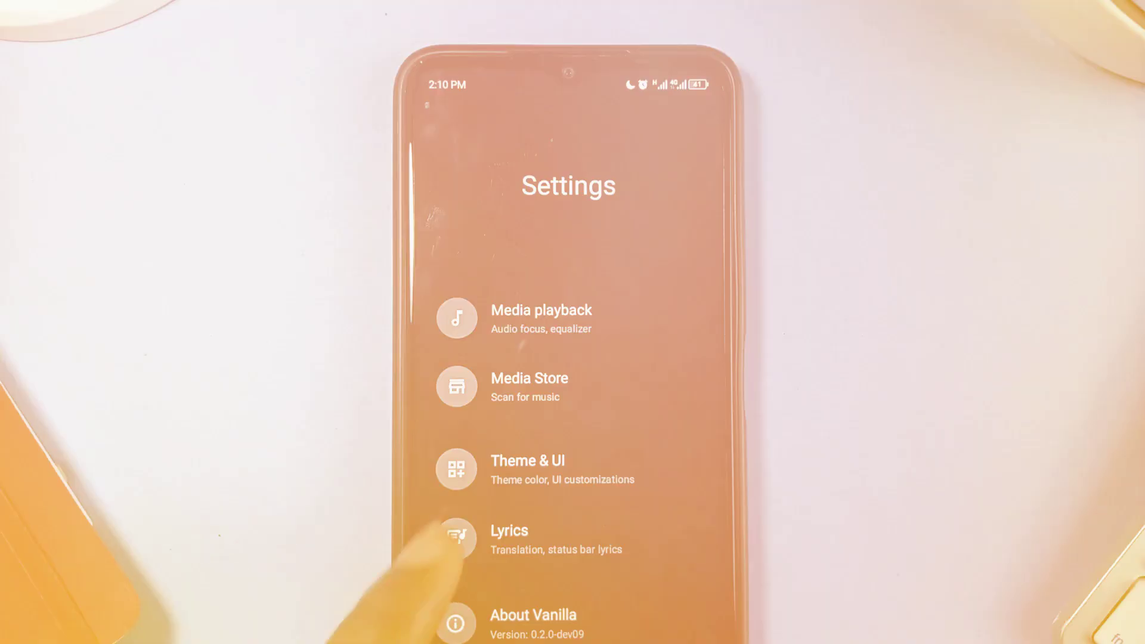
Step: Set Vanilla Music's Theme & UI palette style to Expressive
{"action": "left_click", "coordinate": [528, 468]}
{"action": "left_click", "coordinate": [465, 348]}
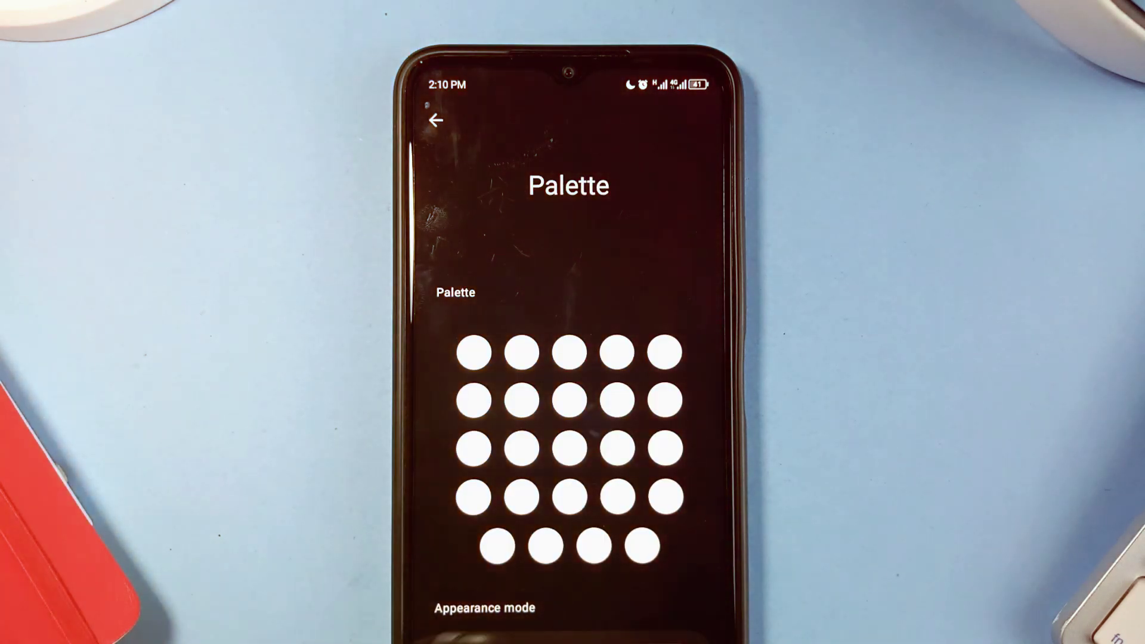
{"action": "scroll", "coordinate": [569, 403], "scroll_direction": "down", "scroll_amount": 5}
{"action": "scroll", "coordinate": [595, 573], "scroll_direction": "right", "scroll_amount": 2}
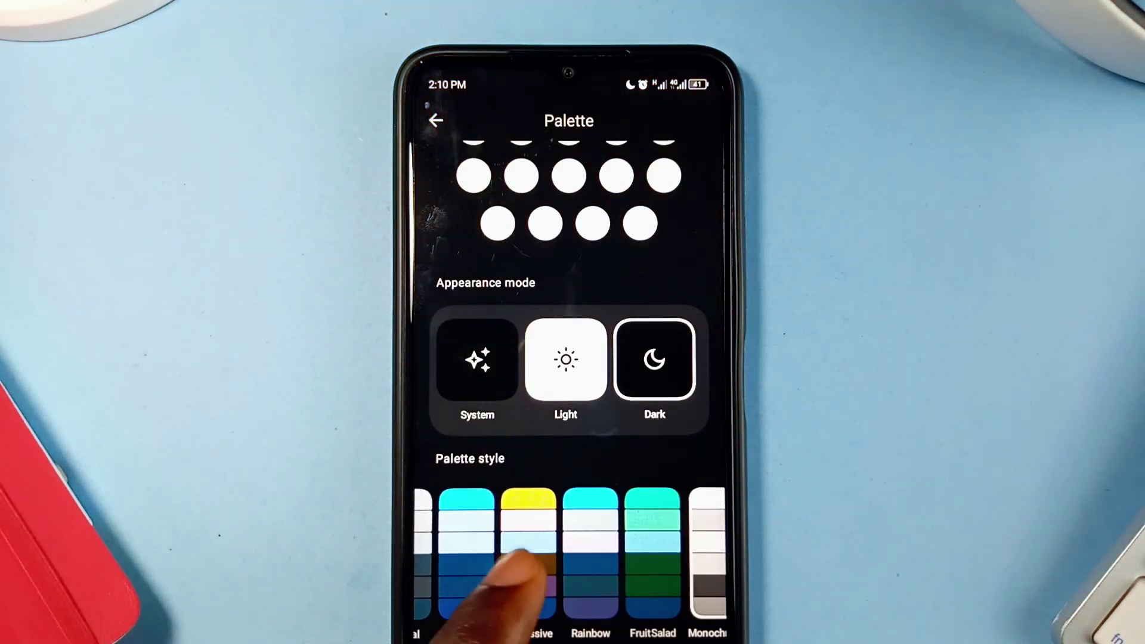
{"action": "left_click", "coordinate": [529, 564]}
{"action": "left_click", "coordinate": [436, 120]}
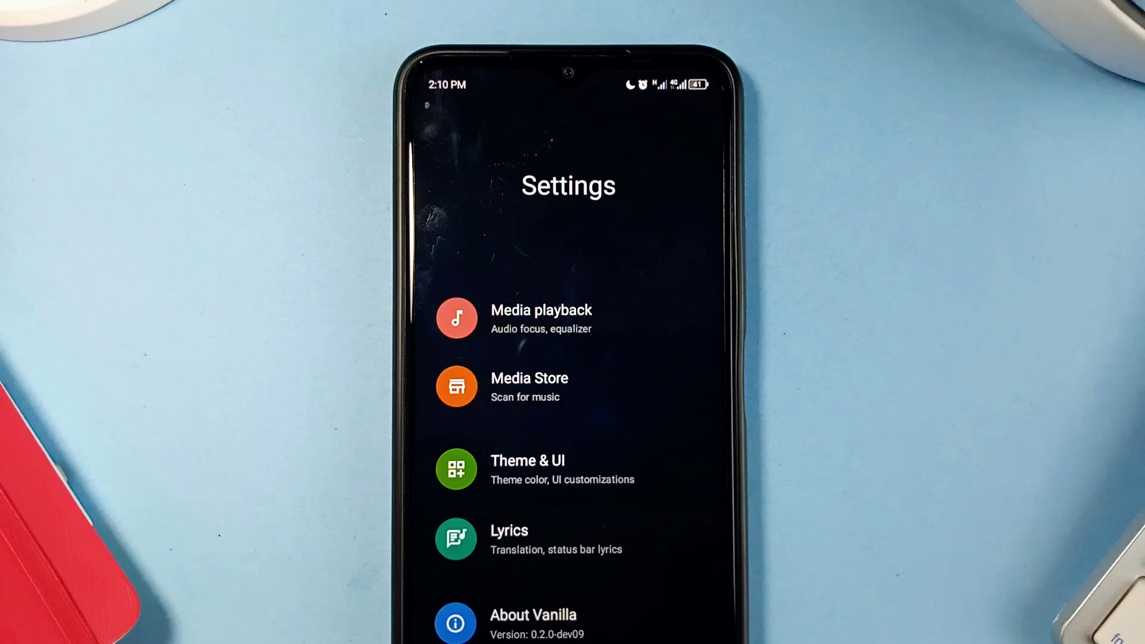
Step: Return to the Folders library, view the now-playing screen, and show the Play queue
{"action": "left_click", "coordinate": [436, 120]}
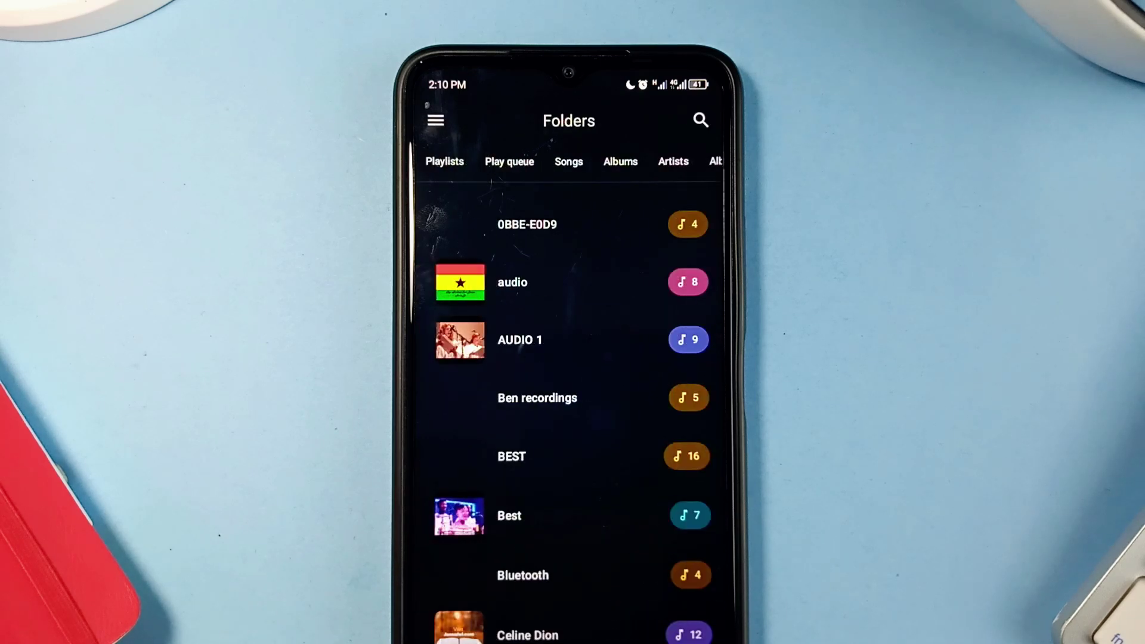
{"action": "left_click", "coordinate": [570, 637]}
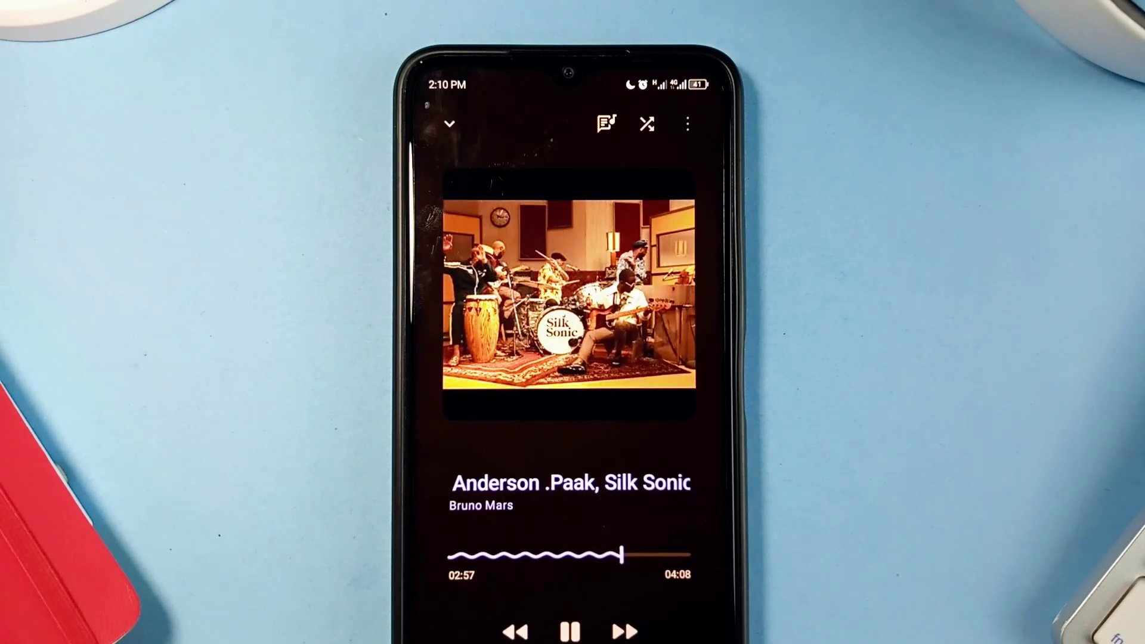
{"action": "left_click", "coordinate": [449, 125]}
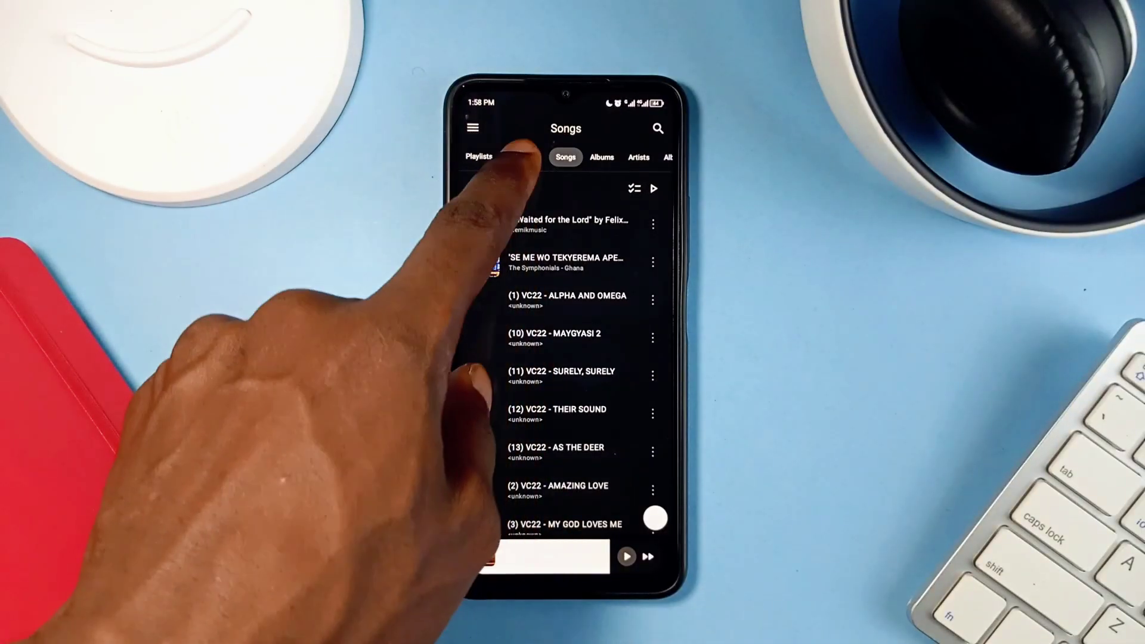
{"action": "left_click", "coordinate": [525, 156]}
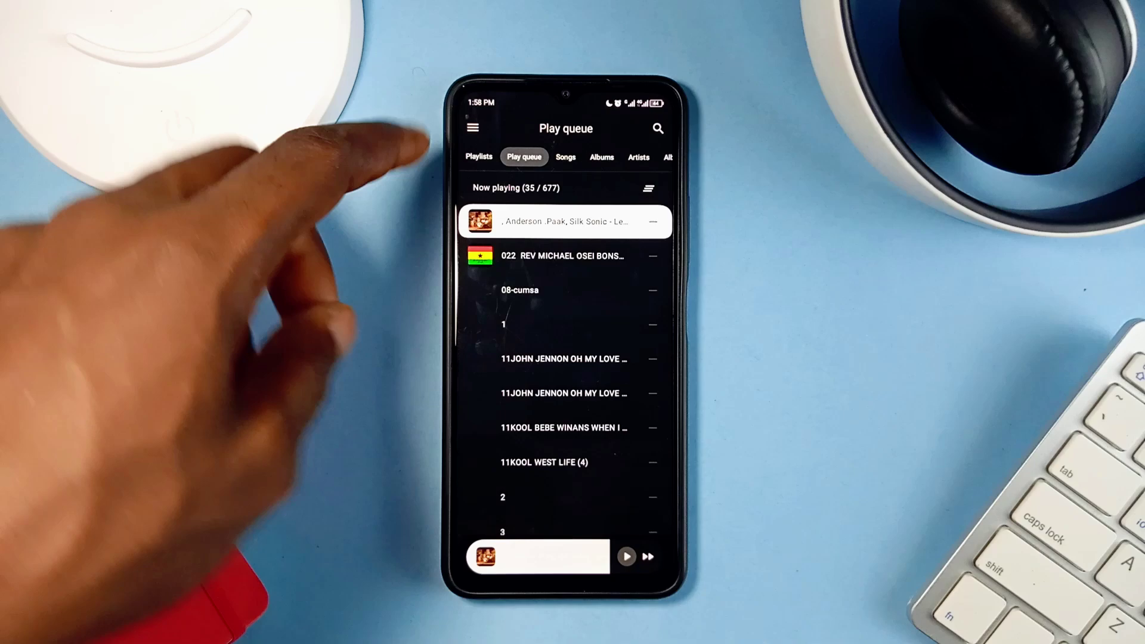